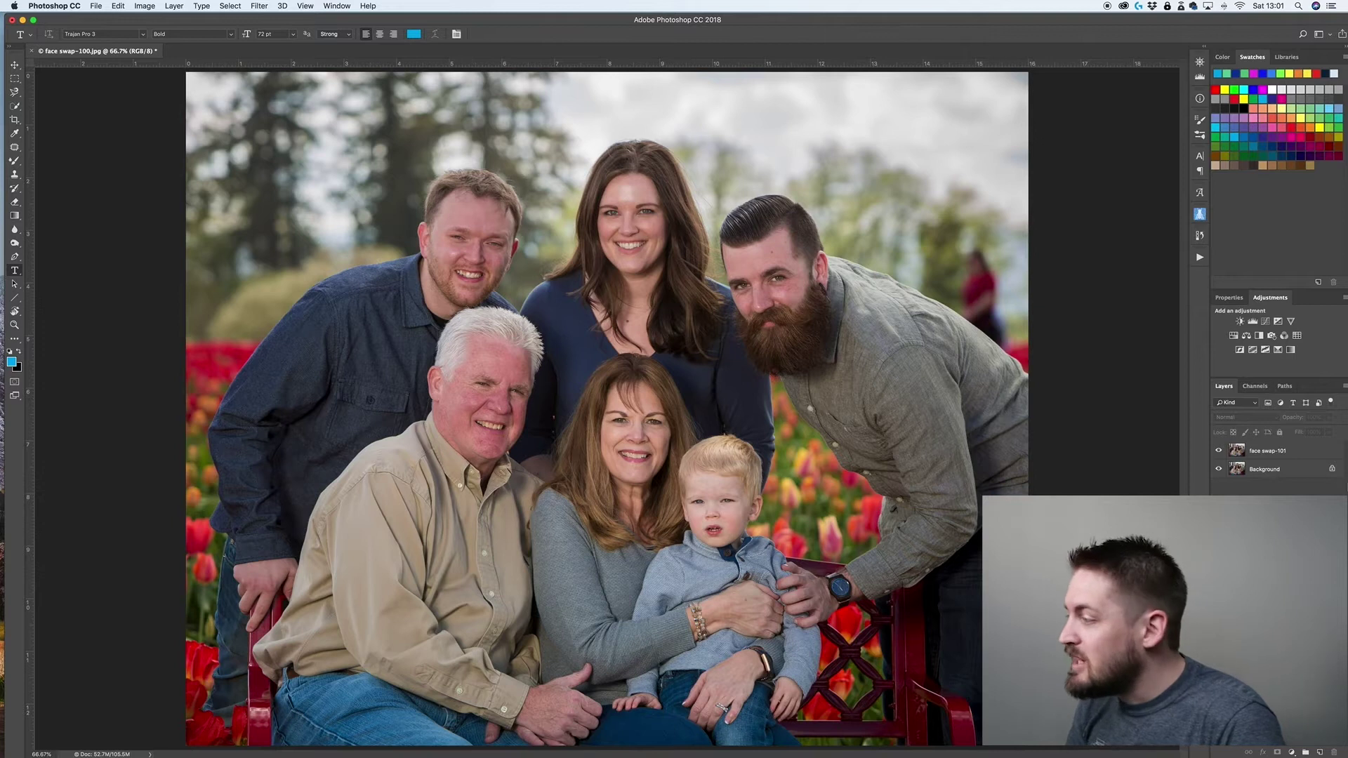
Toggle the face swap-101 layer's visibility to compare its expressions with those on the Background layer
{"action": "left_click", "coordinate": [1218, 452]}
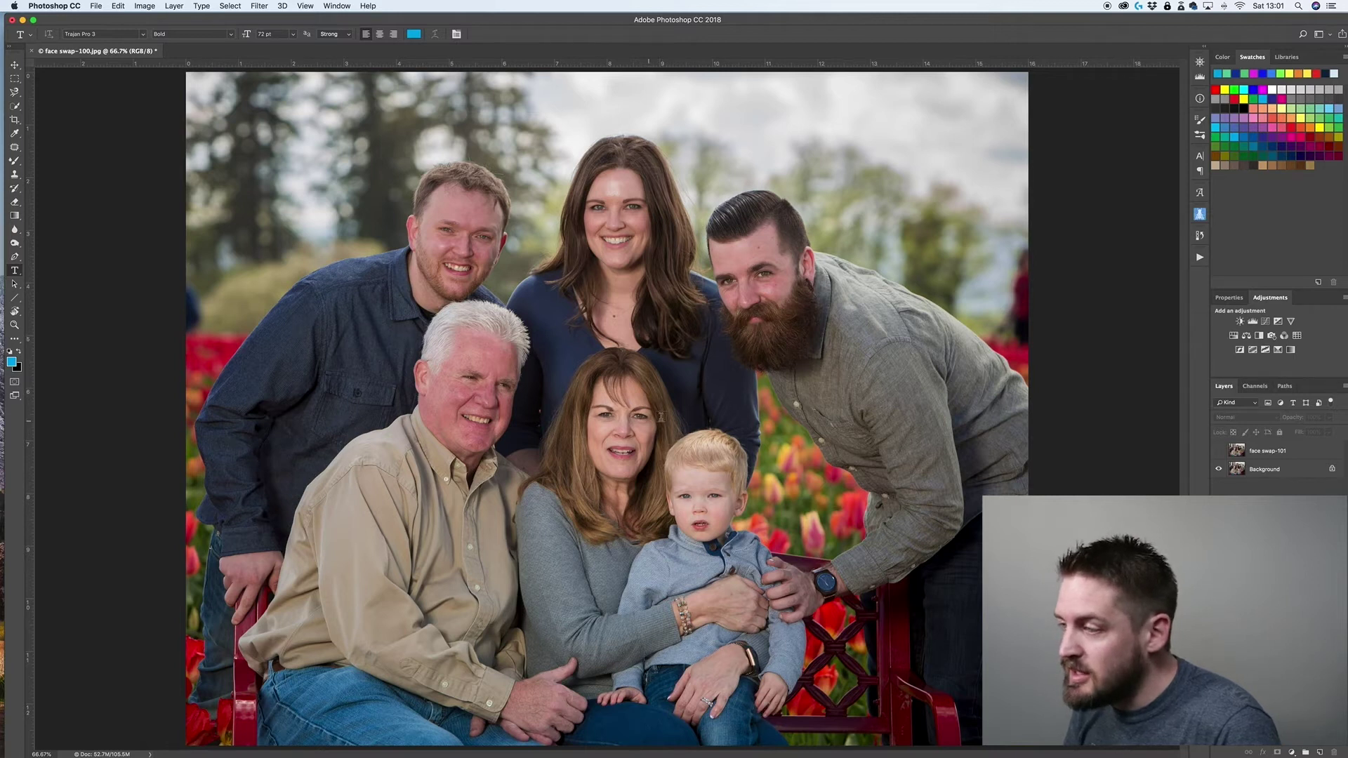
{"action": "left_click", "coordinate": [1219, 451]}
{"action": "left_click", "coordinate": [1219, 451]}
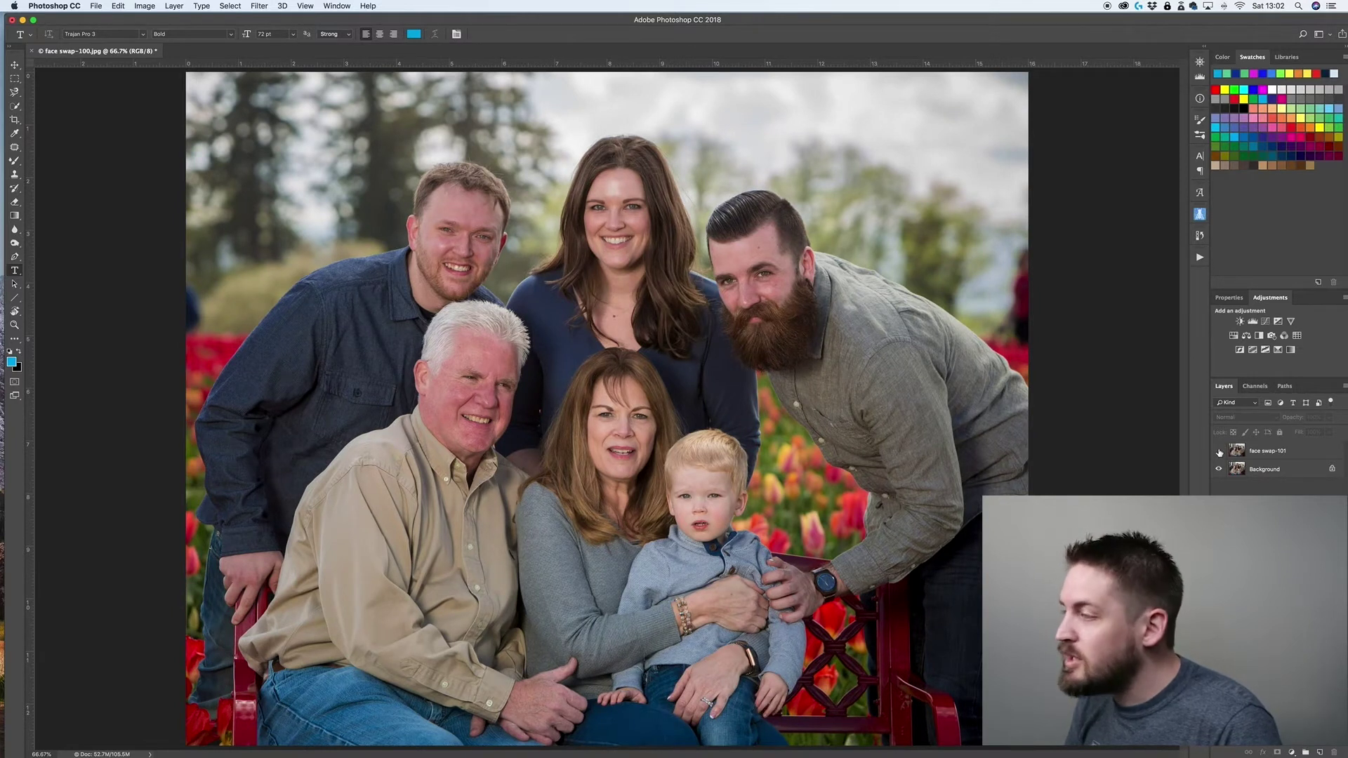
{"action": "left_click", "coordinate": [1219, 451]}
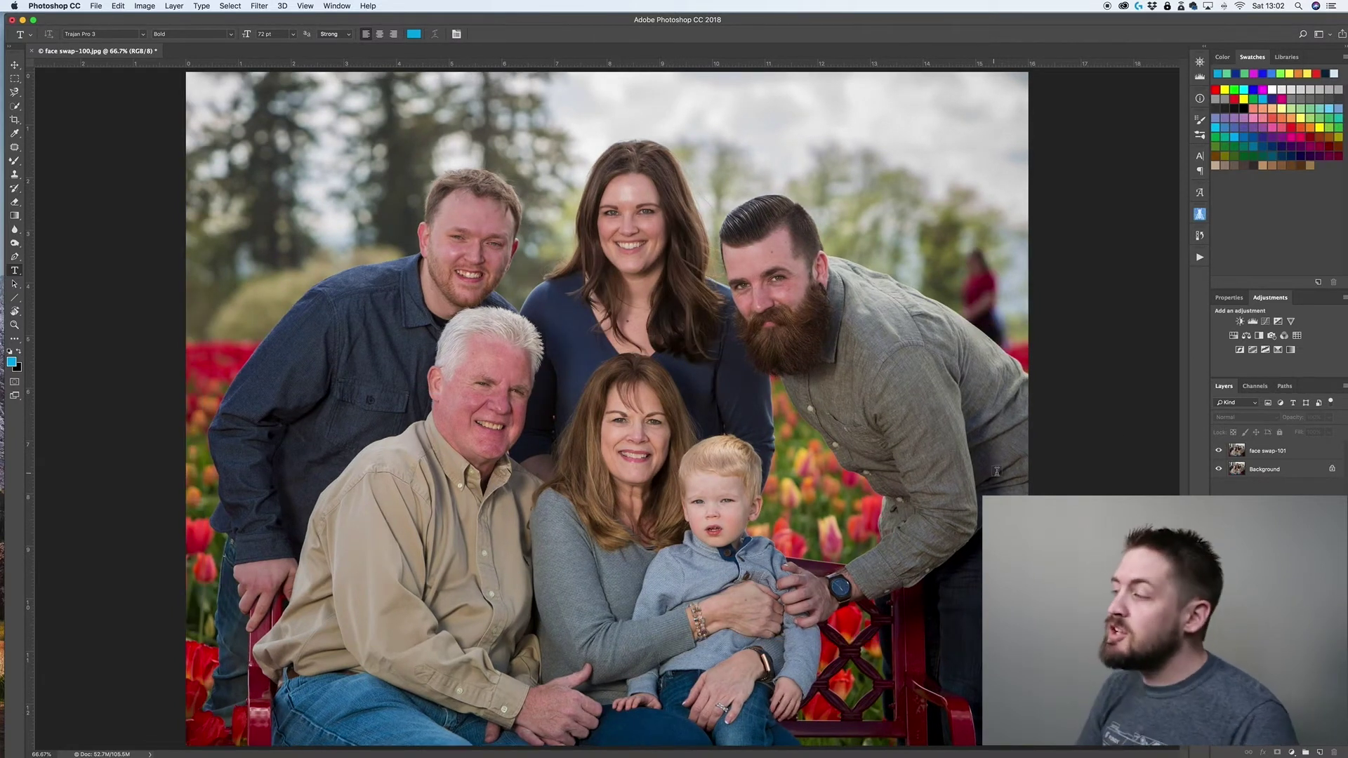
{"action": "left_click", "coordinate": [1219, 454]}
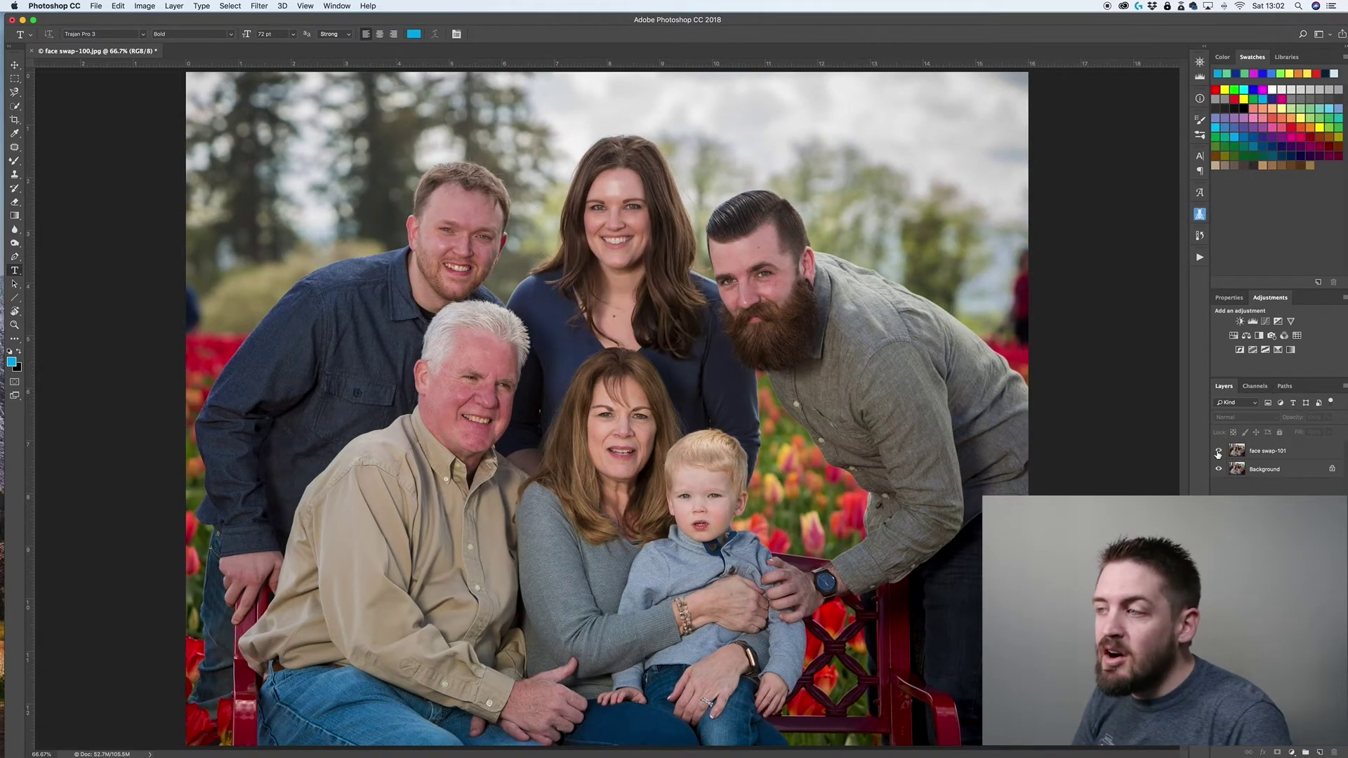
{"action": "left_click", "coordinate": [1219, 454]}
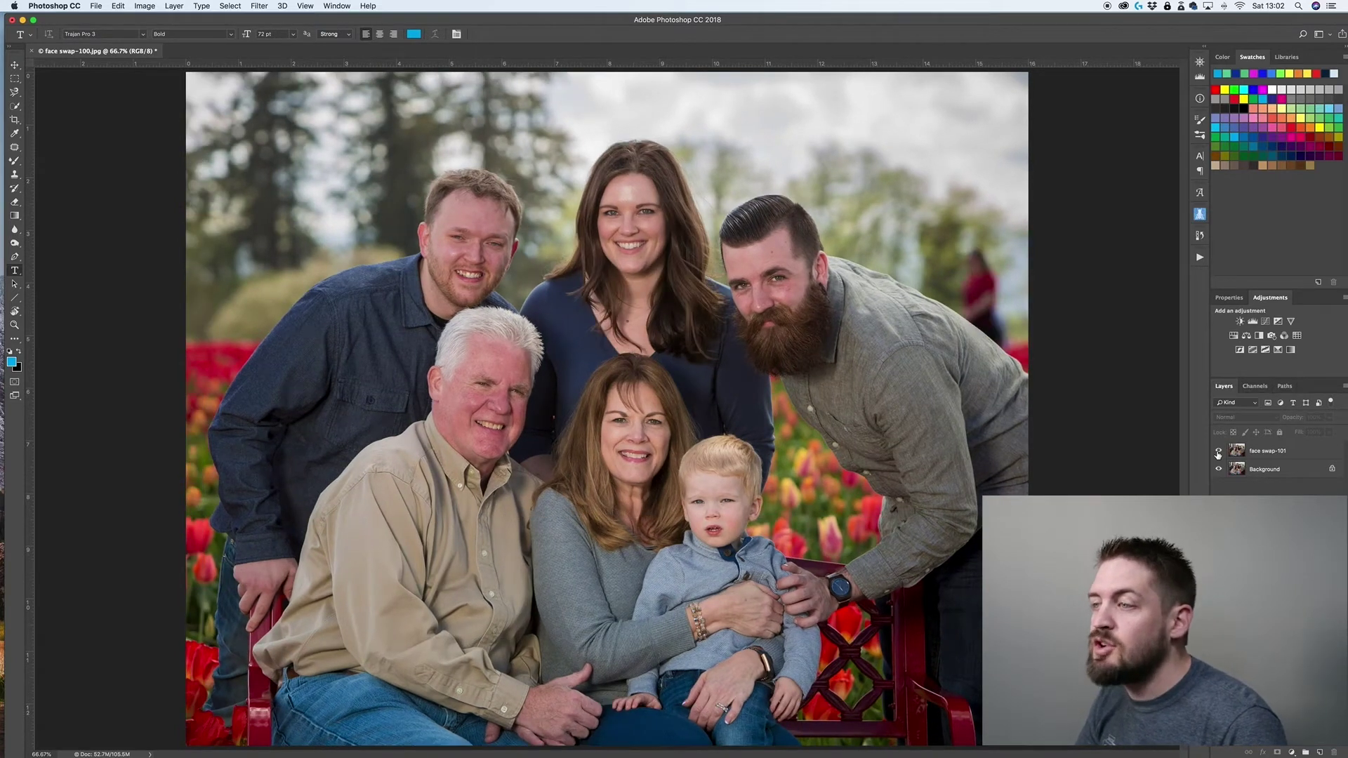
{"action": "left_click", "coordinate": [1219, 454]}
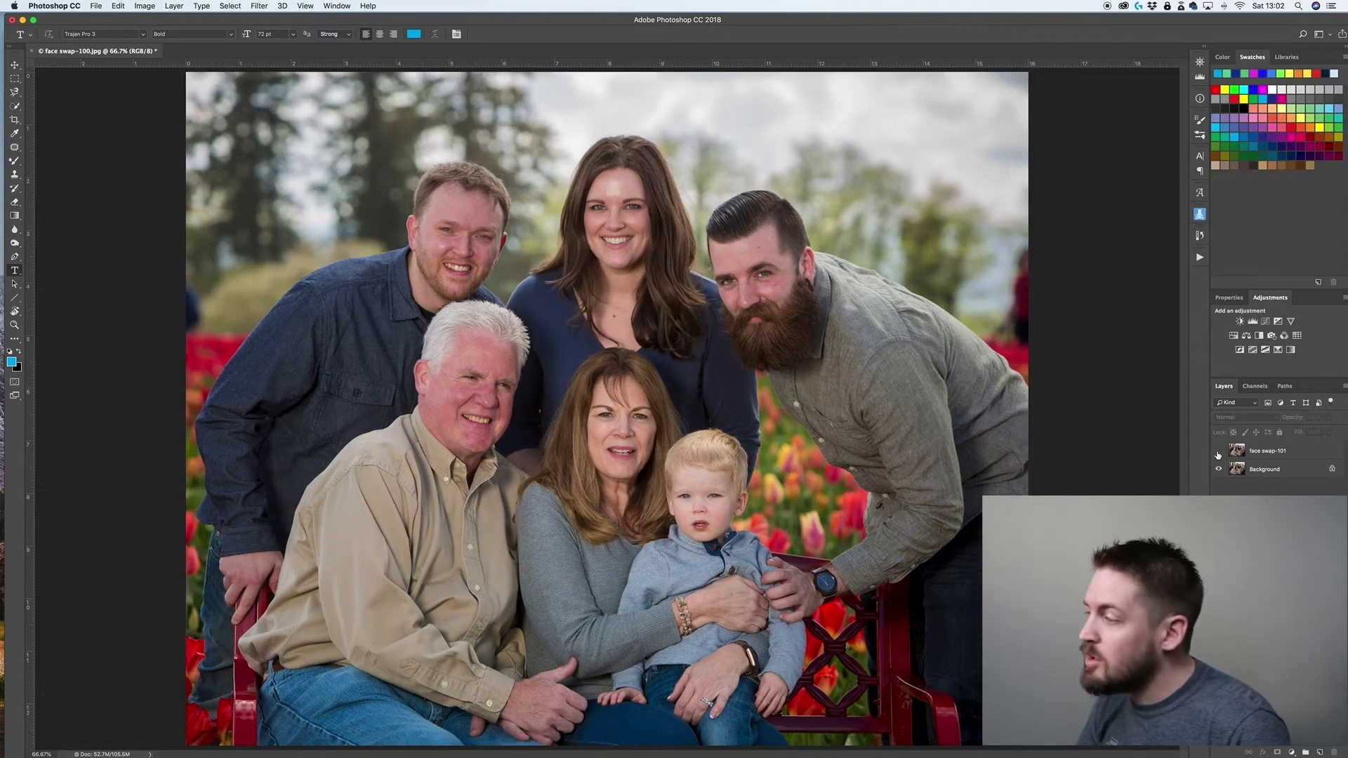
{"action": "left_click", "coordinate": [1219, 454]}
Auto-align the face swap-101 and Background layers using the Auto projection
{"action": "left_click", "coordinate": [1275, 452]}
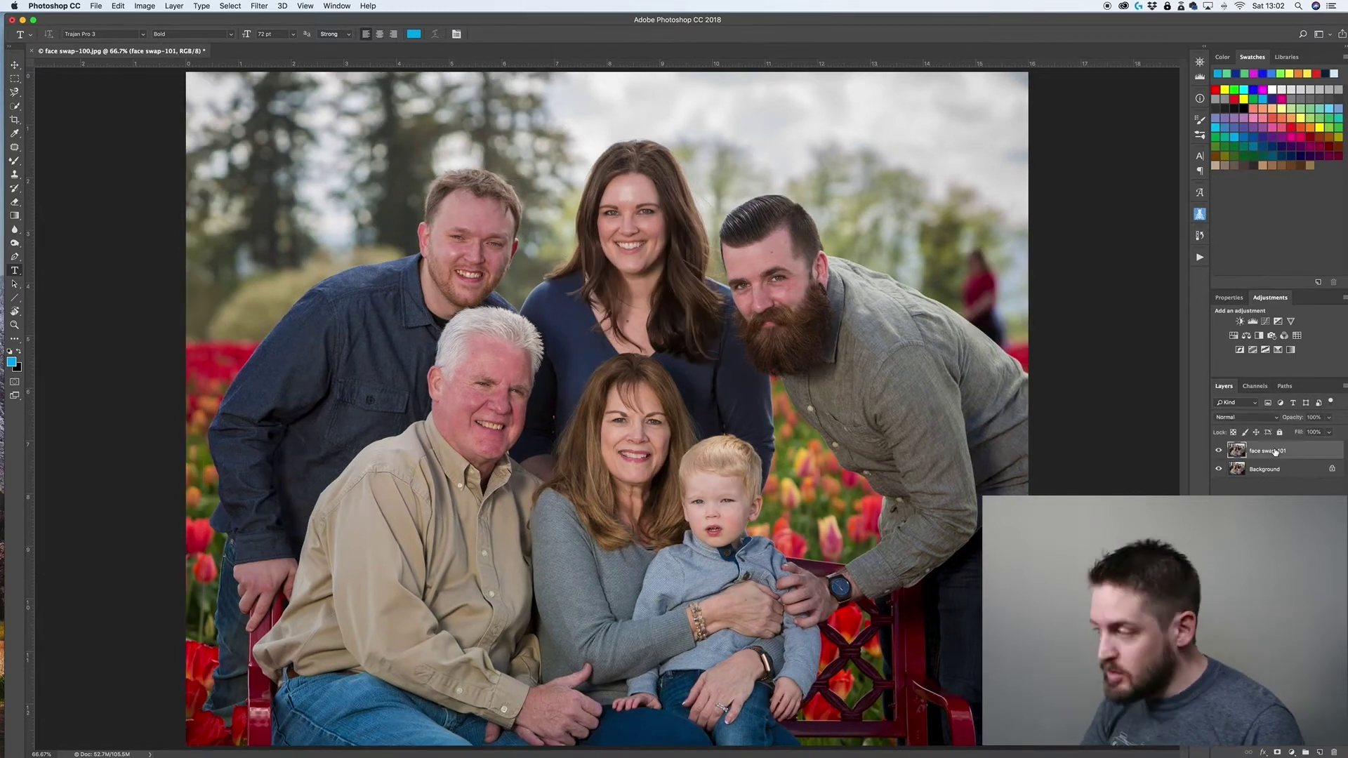
{"action": "left_click", "coordinate": [1271, 483]}
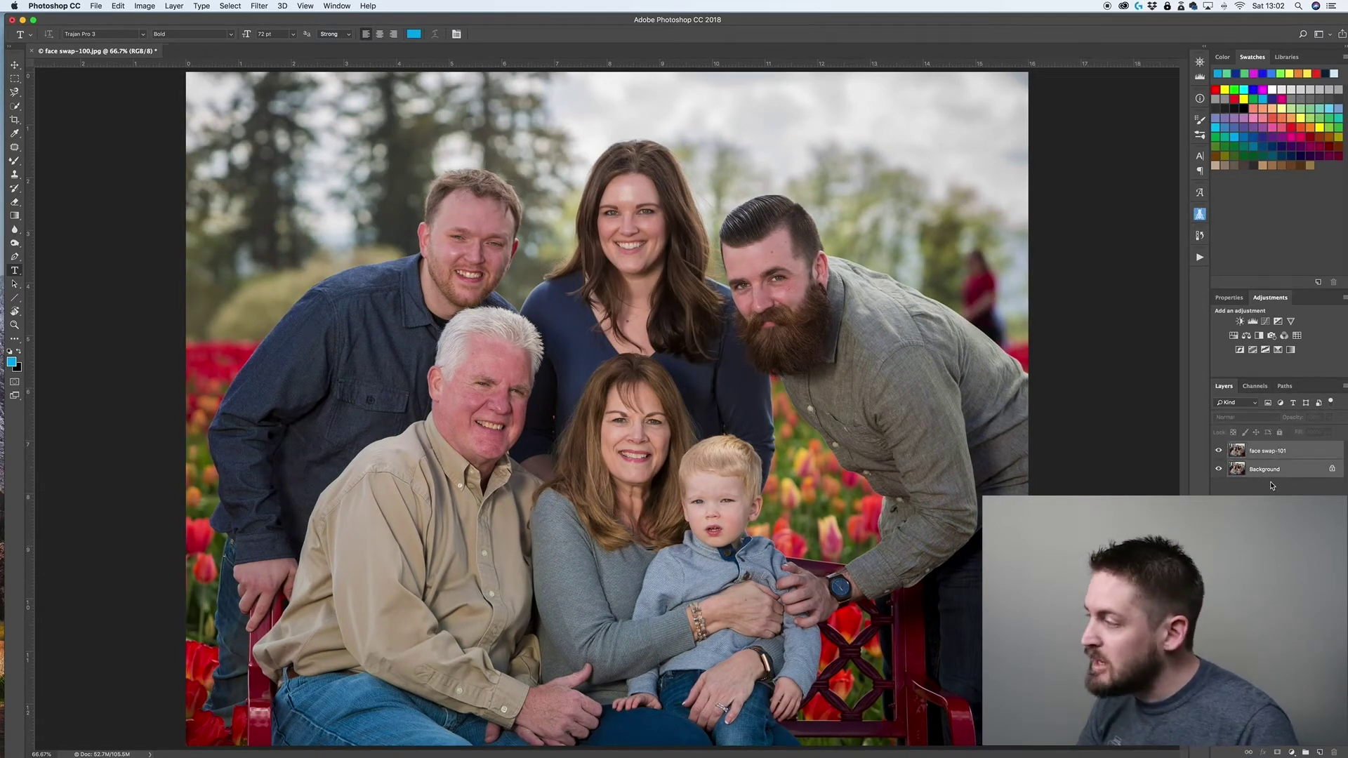
{"action": "left_click", "coordinate": [112, 6]}
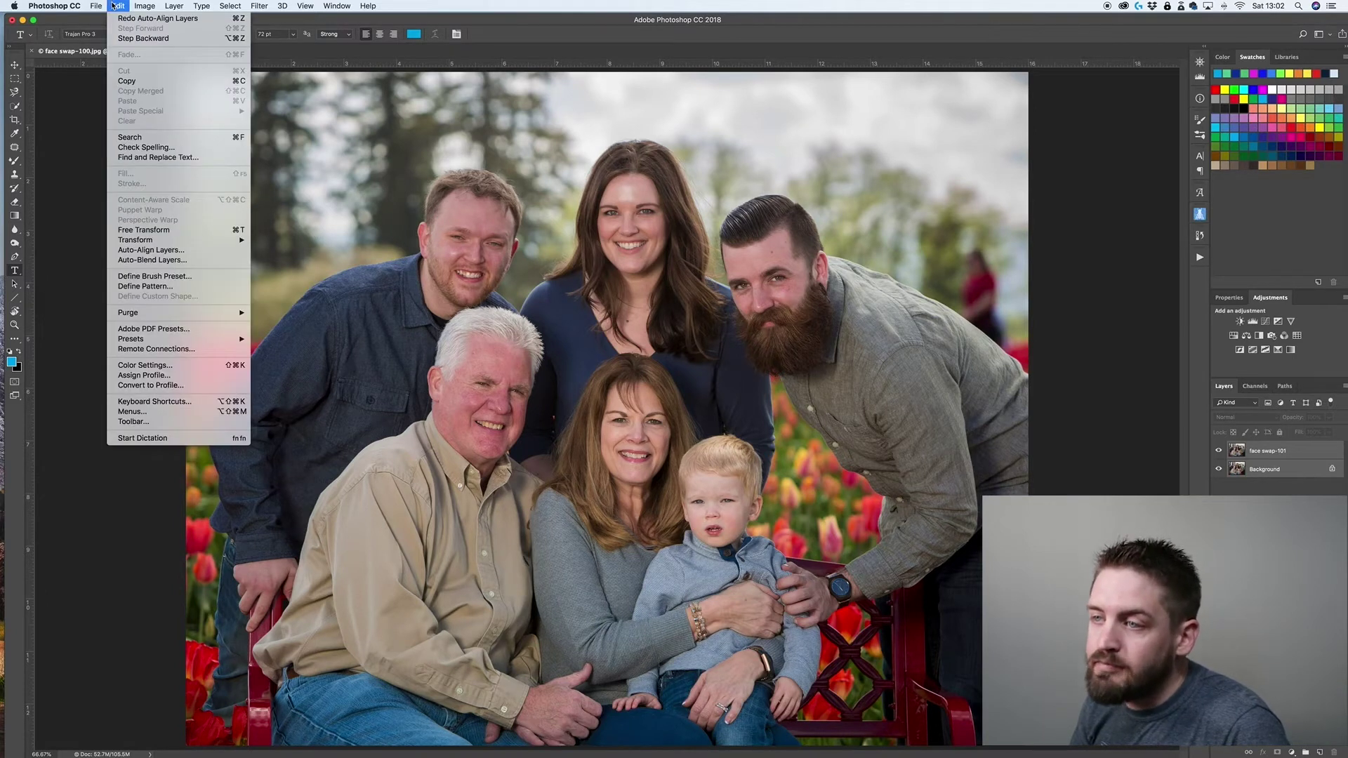
{"action": "left_click", "coordinate": [166, 252]}
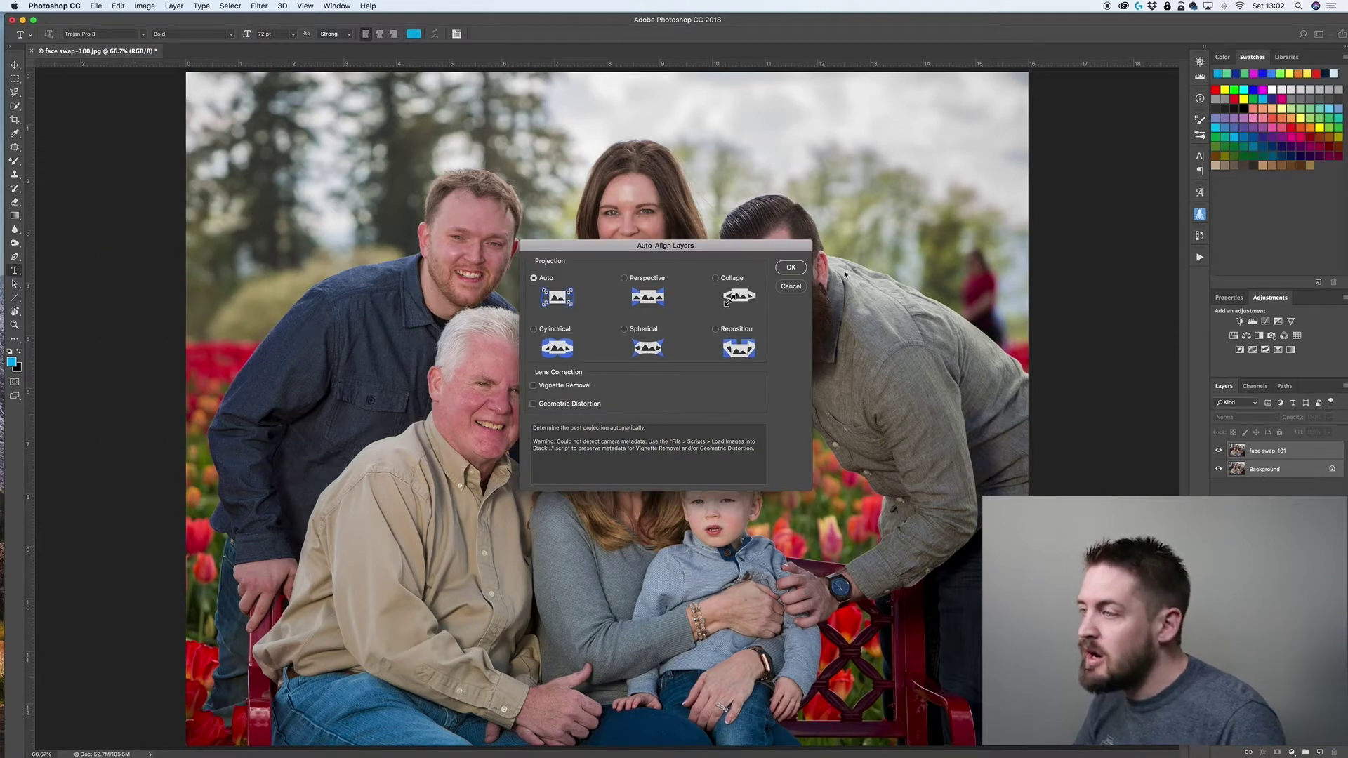
{"action": "left_click", "coordinate": [792, 267]}
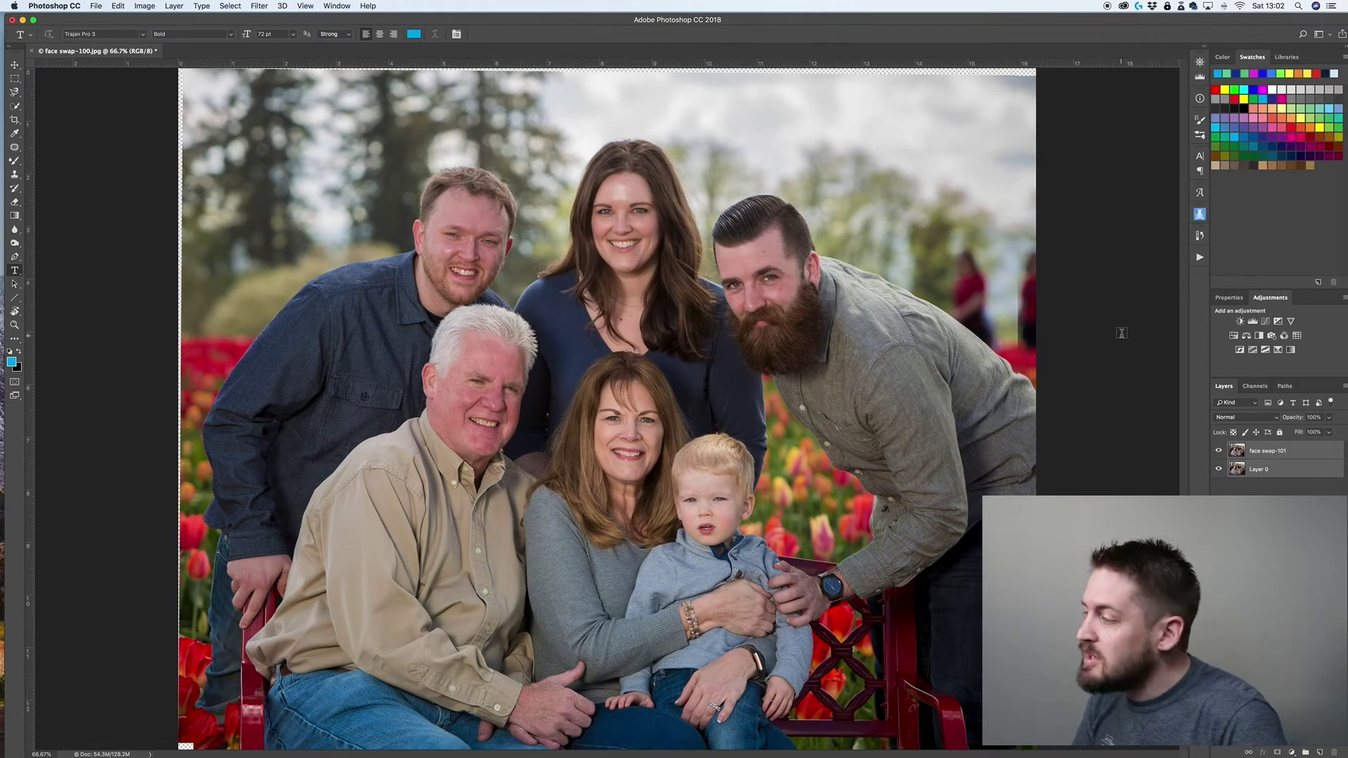
Toggle the face swap-101 layer's visibility to check its alignment with Layer 0
{"action": "left_click", "coordinate": [1220, 452]}
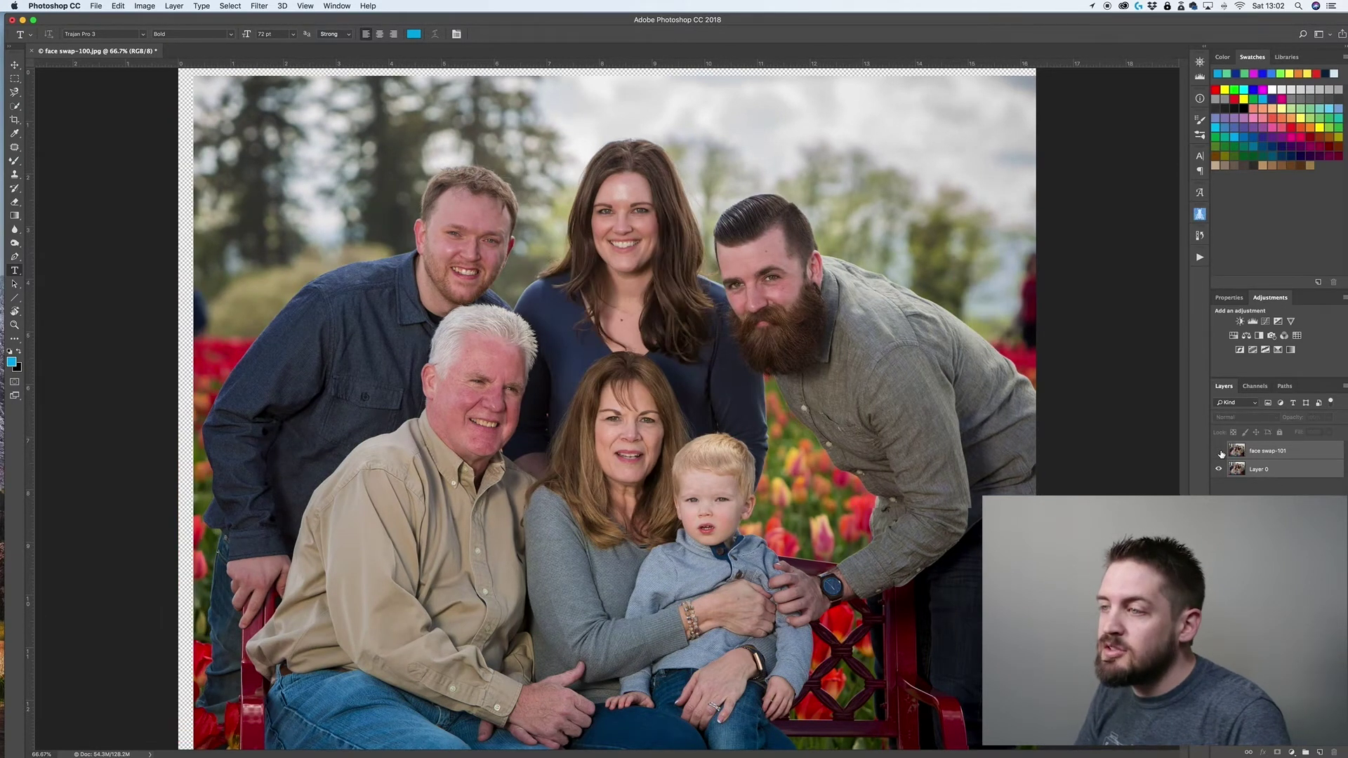
{"action": "left_click", "coordinate": [1220, 452]}
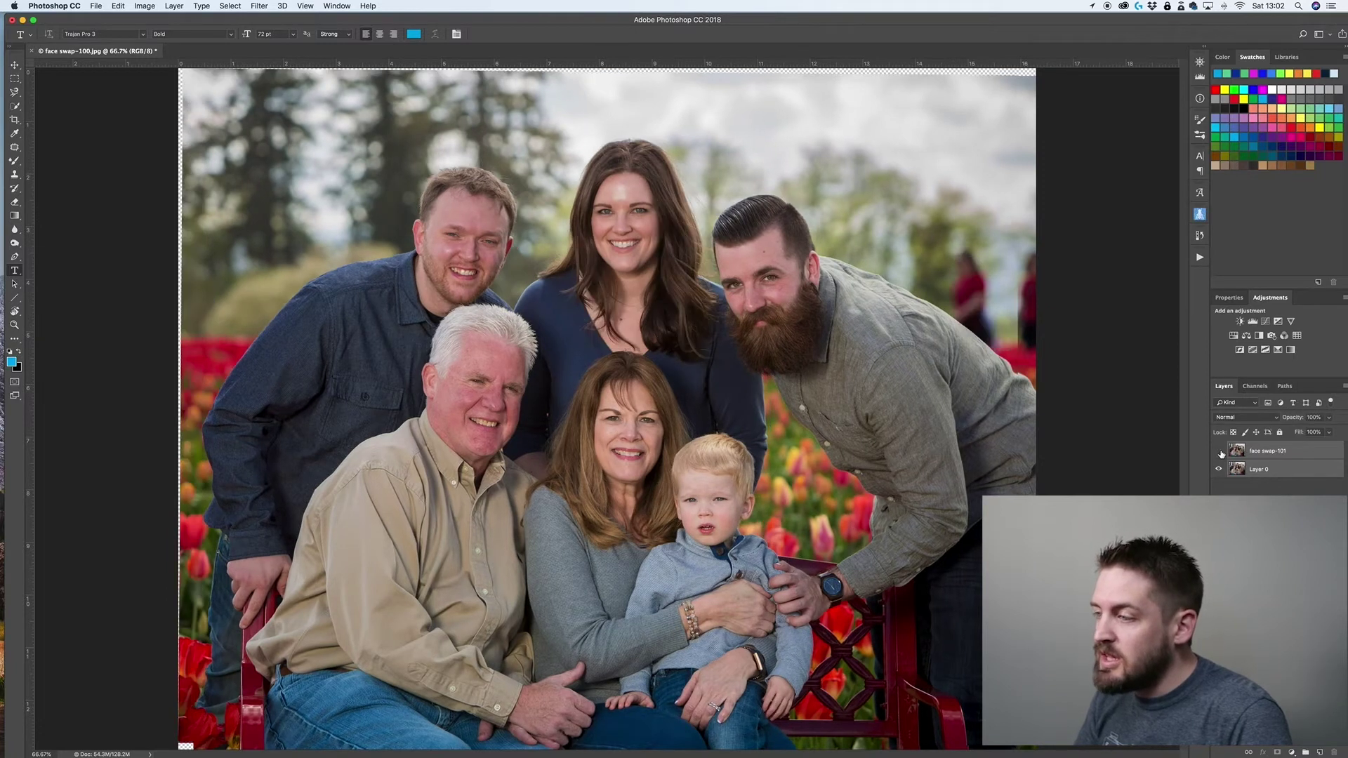
{"action": "left_click", "coordinate": [1220, 452]}
{"action": "left_click", "coordinate": [1220, 451]}
{"action": "left_click", "coordinate": [1220, 452]}
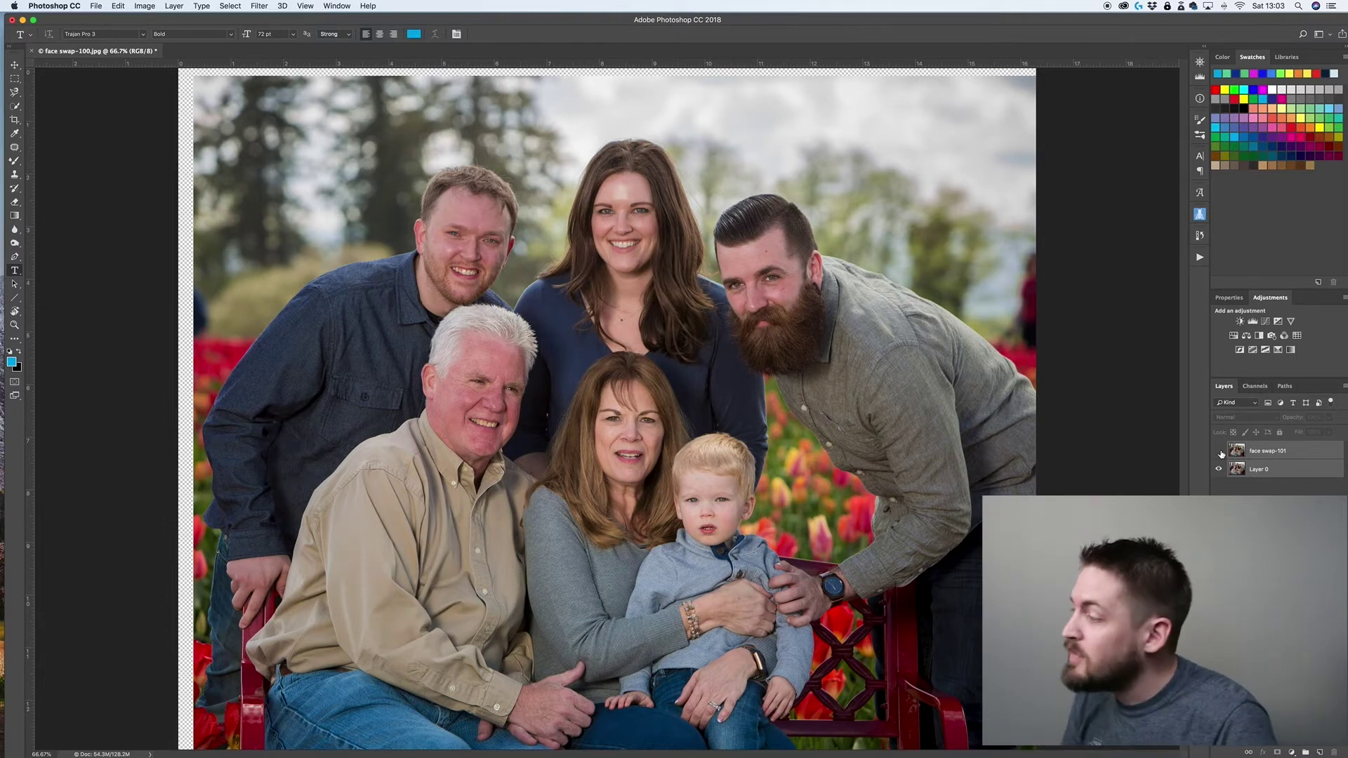
{"action": "left_click", "coordinate": [1220, 452]}
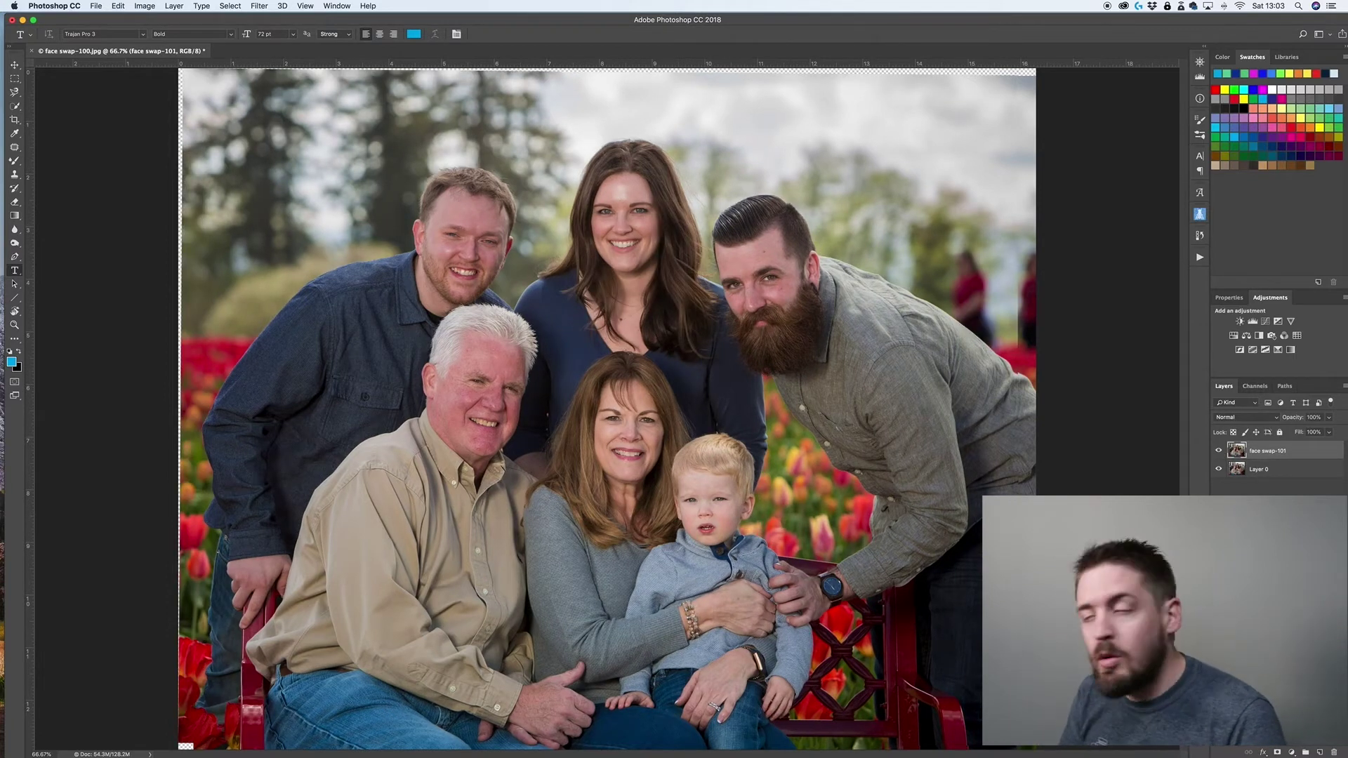
Add a layer mask to face swap-101 and set up a smaller brush with black as the painting colour
{"action": "left_click", "coordinate": [1278, 753]}
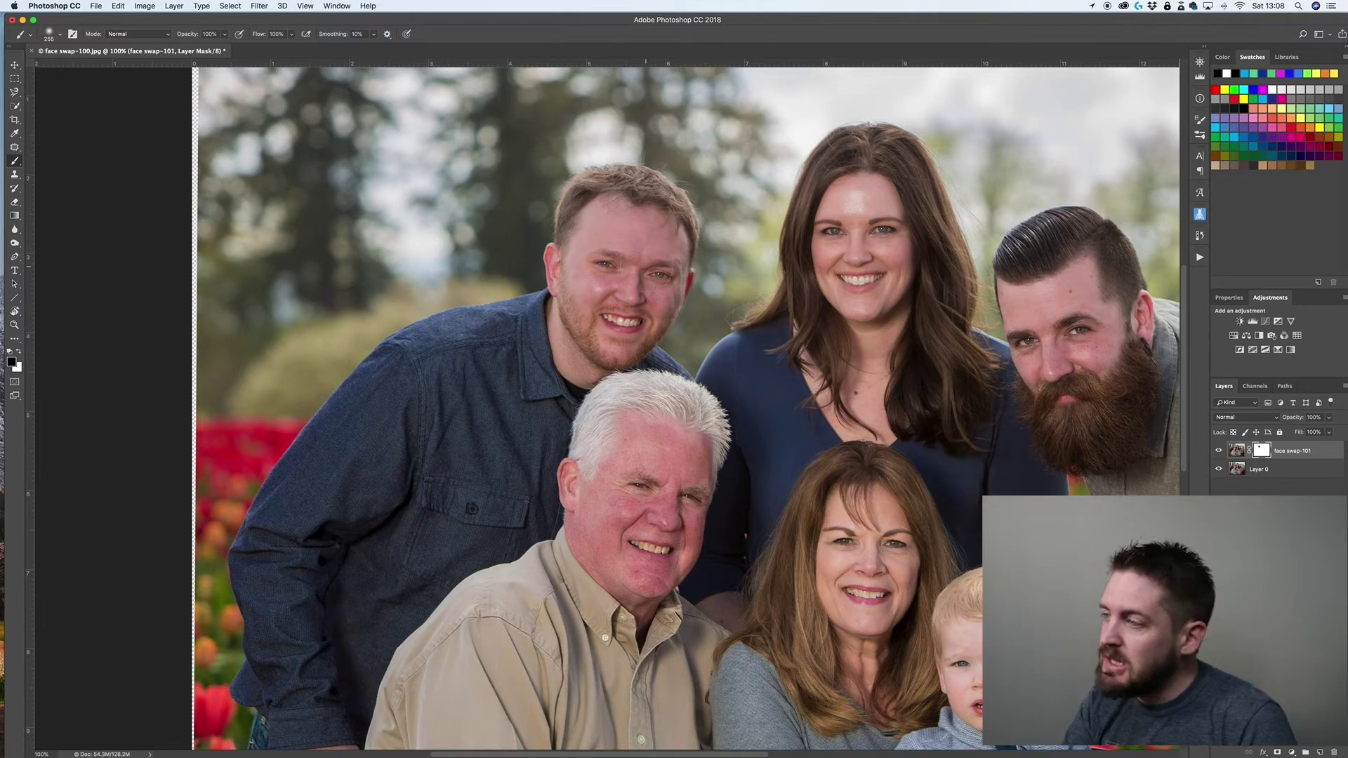
{"action": "key", "text": "bracketleft"}
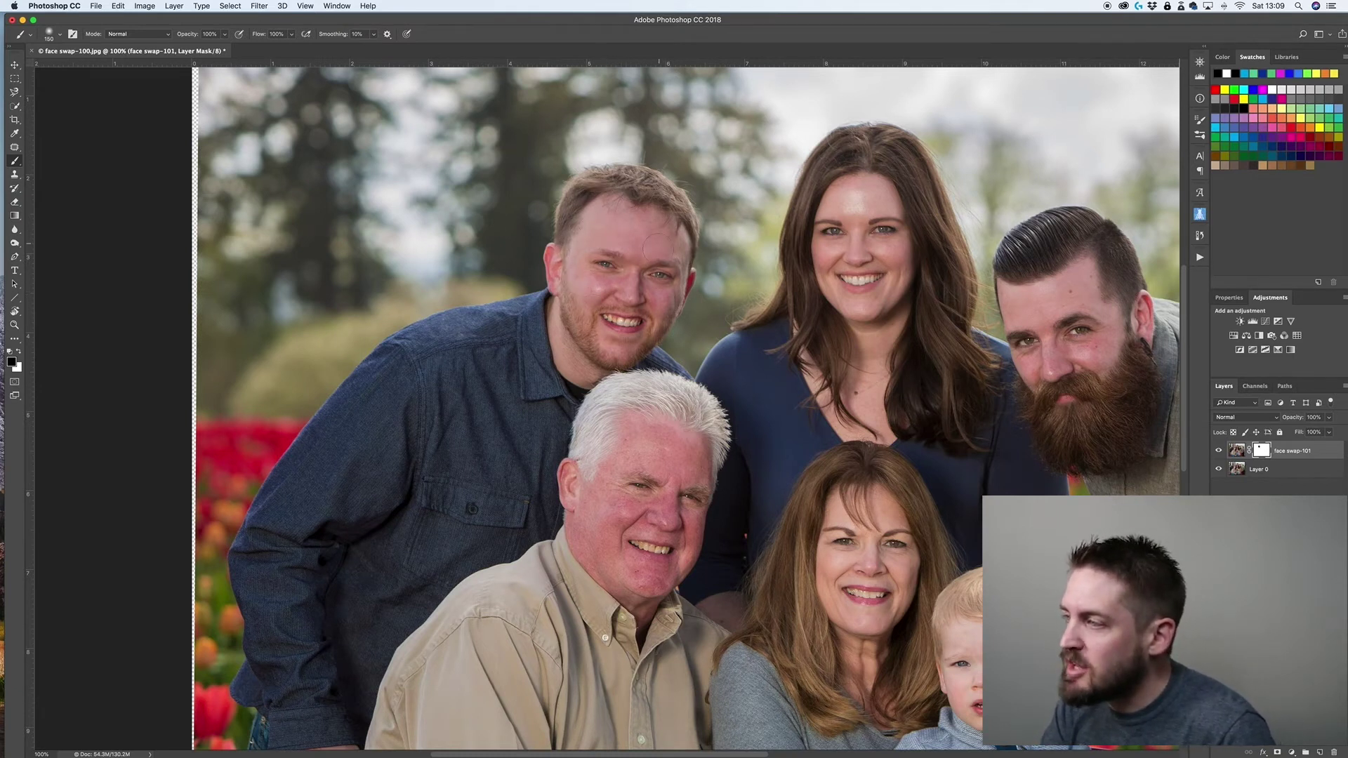
{"action": "key", "text": "x"}
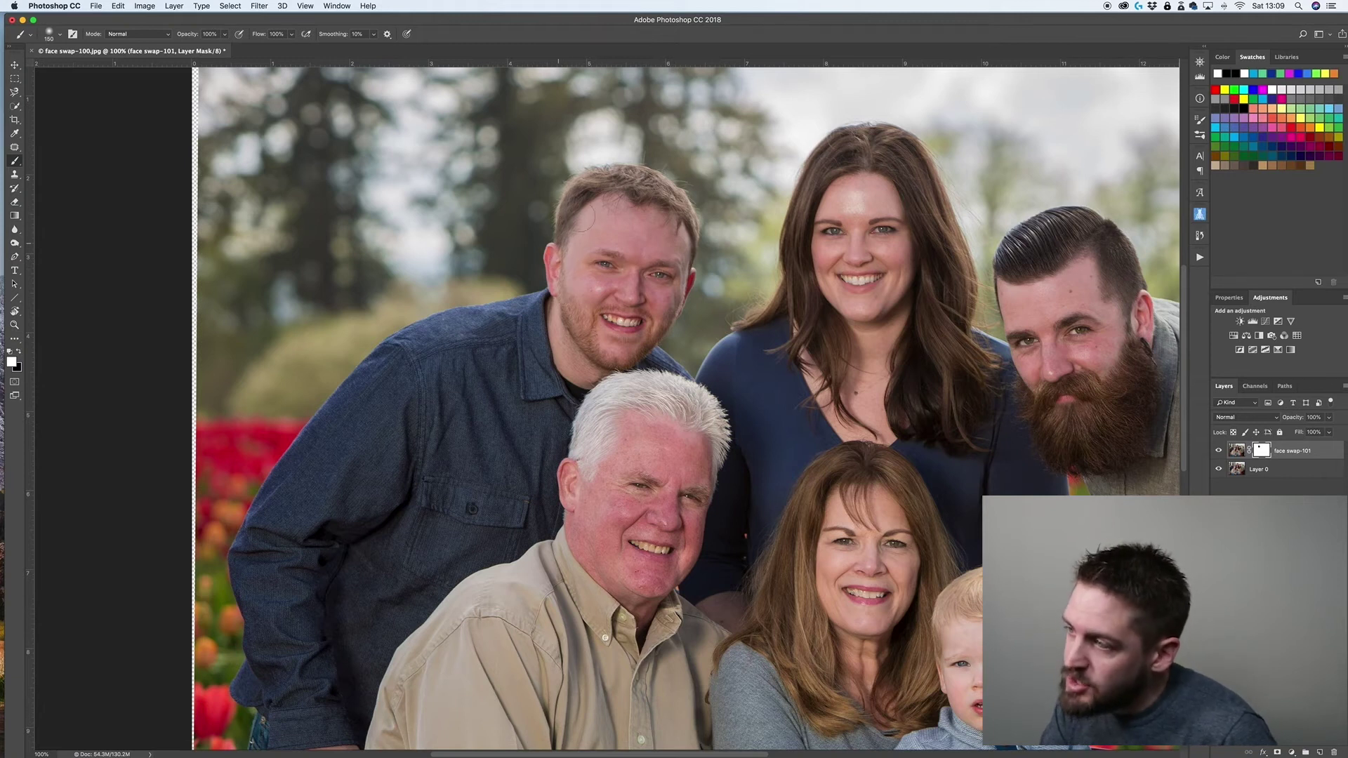
{"action": "key", "text": "x"}
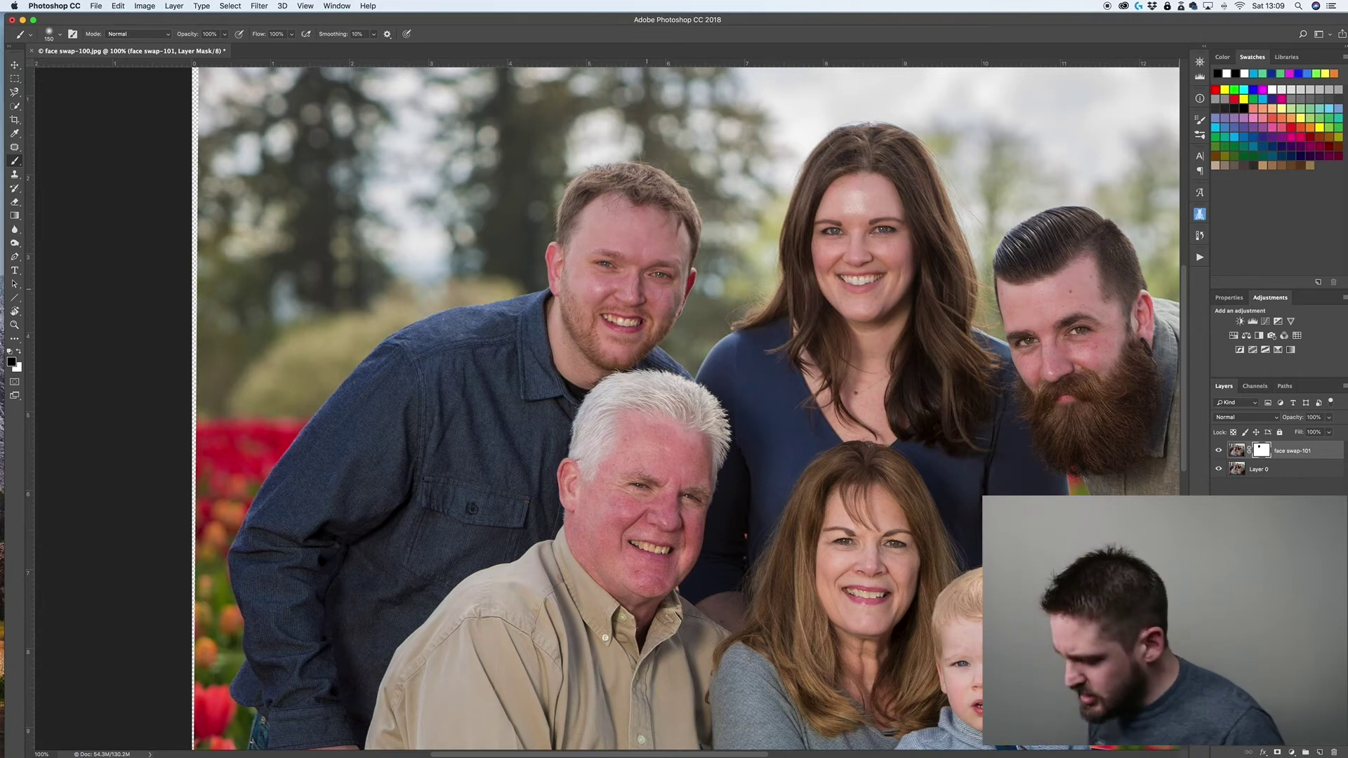
Paint black on the face swap-101 mask over the face of the man in the denim shirt to reveal Layer 0's version
{"action": "key", "text": "super+equal"}
{"action": "key", "text": "super+equal"}
{"action": "key", "text": "super+equal"}
{"action": "left_click_drag", "start_coordinate": [678, 408], "coordinate": [832, 661]}
{"action": "mouse_move", "coordinate": [568, 249]}
{"action": "left_mouse_down"}
{"action": "mouse_move", "coordinate": [638, 340]}
{"action": "mouse_move", "coordinate": [650, 421]}
{"action": "left_mouse_up"}
{"action": "left_click_drag", "start_coordinate": [892, 238], "coordinate": [559, 90]}
{"action": "left_click_drag", "start_coordinate": [788, 372], "coordinate": [785, 395]}
{"action": "mouse_move", "coordinate": [826, 116]}
{"action": "left_mouse_down"}
{"action": "mouse_move", "coordinate": [777, 302]}
{"action": "mouse_move", "coordinate": [798, 491]}
{"action": "left_mouse_up"}
{"action": "left_click_drag", "start_coordinate": [723, 304], "coordinate": [737, 394]}
{"action": "left_click_drag", "start_coordinate": [625, 400], "coordinate": [782, 394]}
{"action": "left_click_drag", "start_coordinate": [751, 492], "coordinate": [787, 122]}
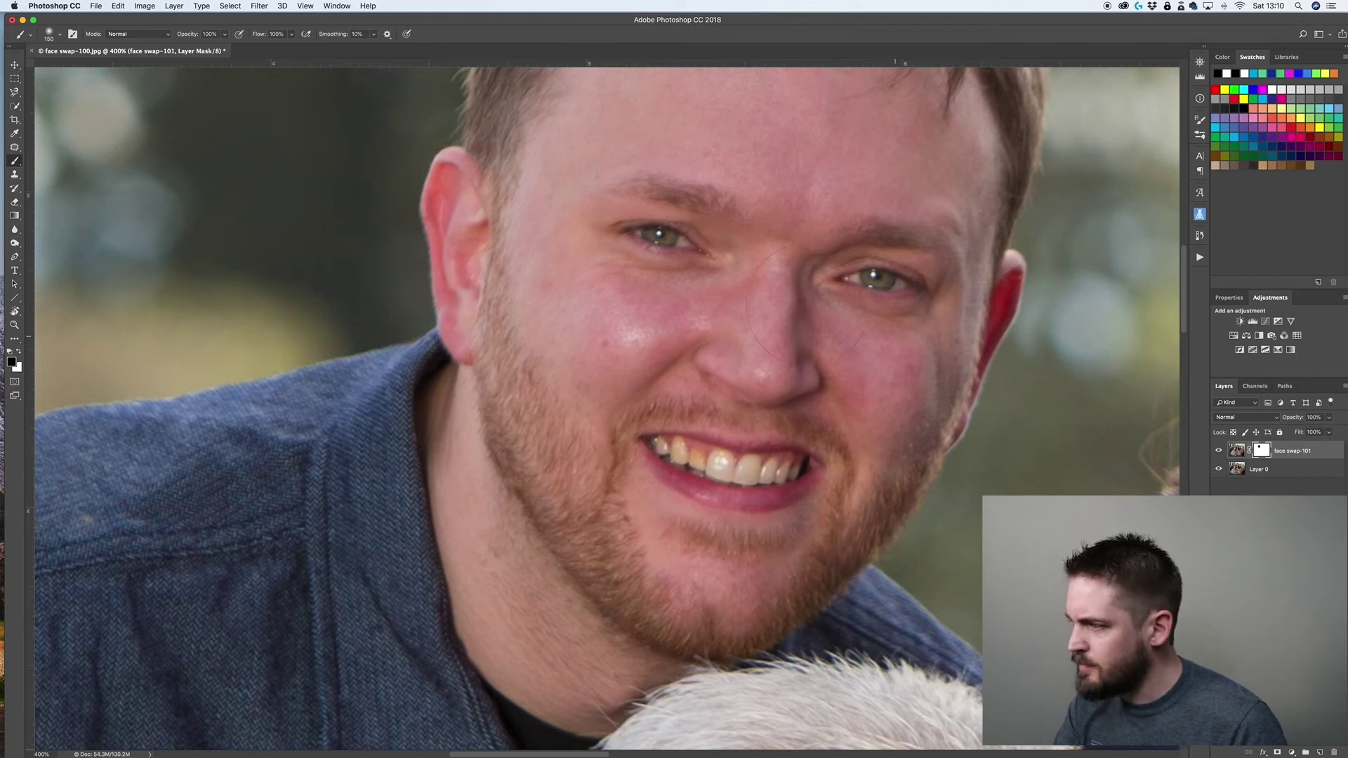
Disable and re-enable the face swap-101 layer mask to compare the whole photo before and after the face swap
{"action": "key", "text": "super+minus"}
{"action": "key", "text": "super+minus"}
{"action": "key", "text": "super+minus"}
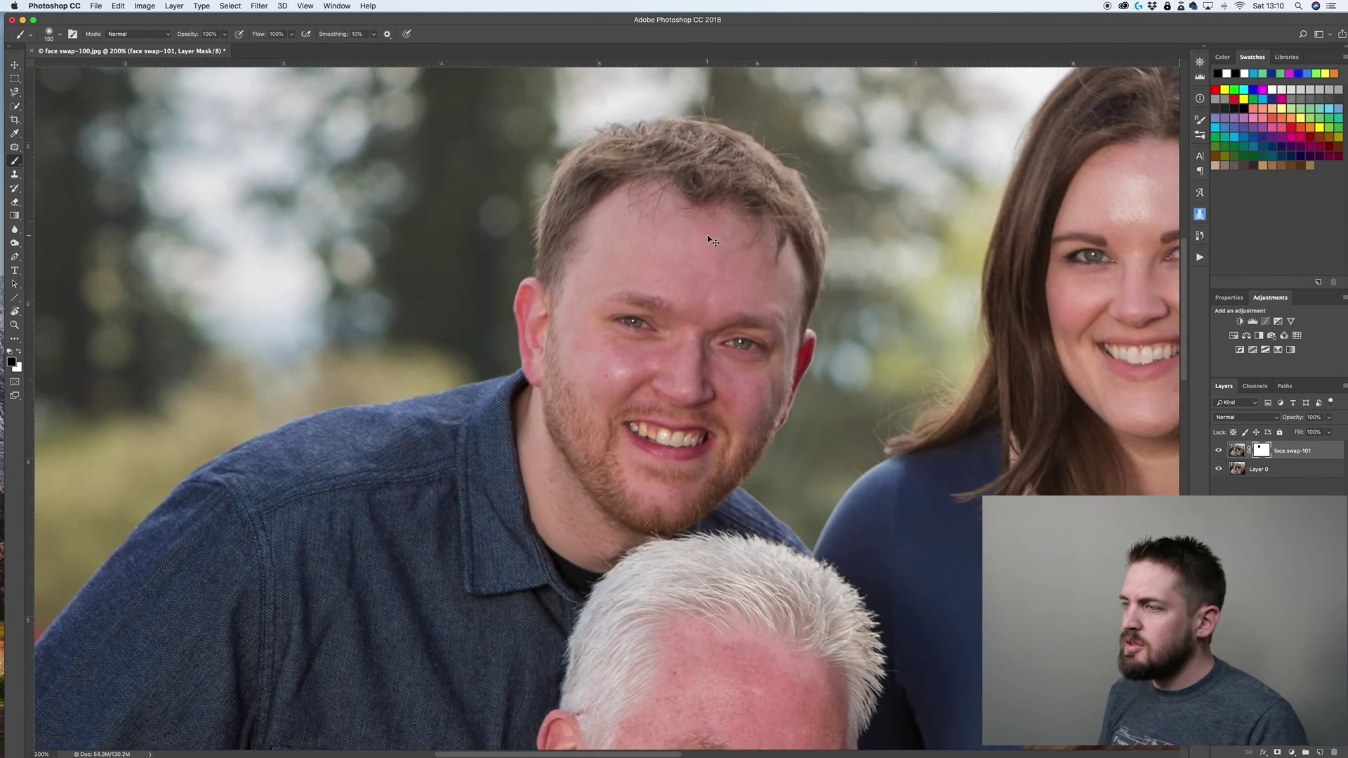
{"action": "key", "text": "super+minus"}
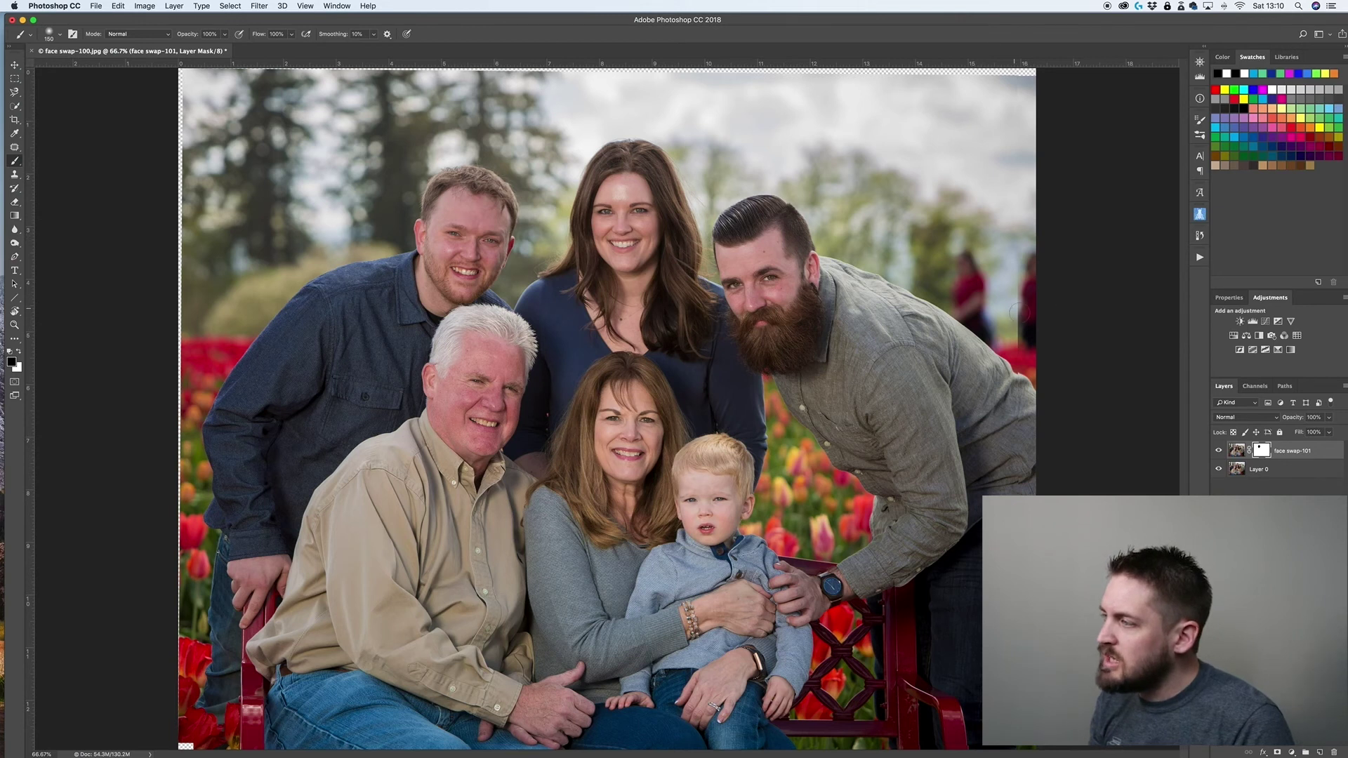
{"action": "left_click", "coordinate": [1259, 453], "text": "shift"}
{"action": "left_click", "coordinate": [1260, 454], "text": "shift"}
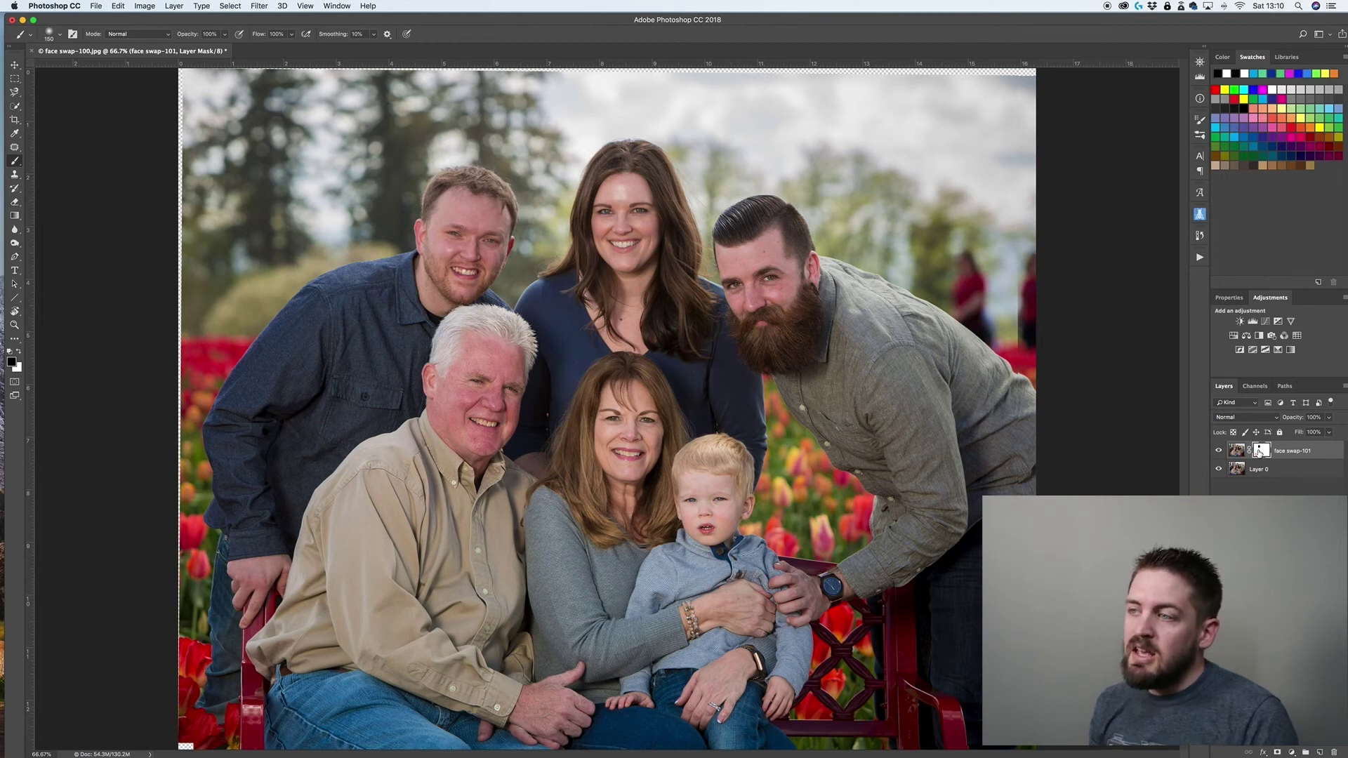
{"action": "left_click", "coordinate": [1260, 453], "text": "shift"}
{"action": "left_click", "coordinate": [1261, 453], "text": "shift"}
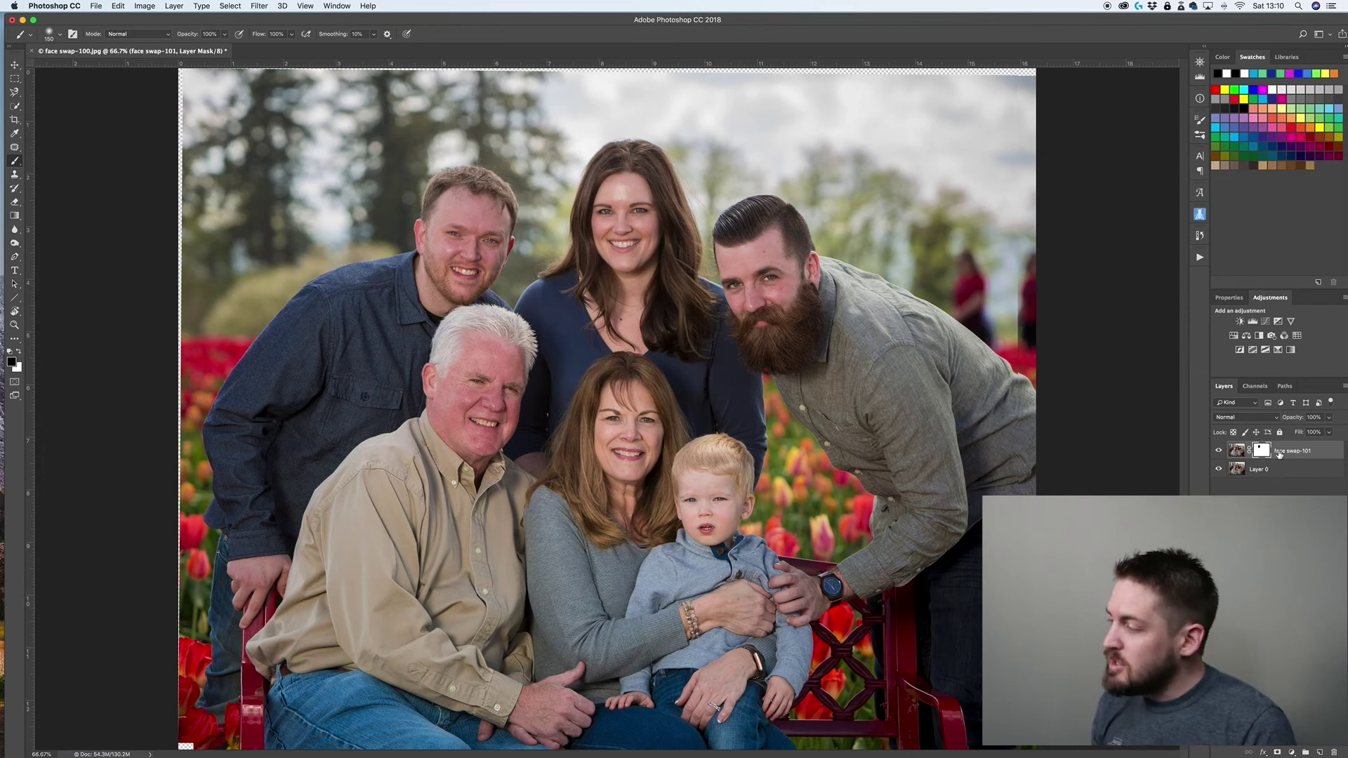
Merge the visible layers and crop the photo at the 4:5 (8:10) ratio to trim the uneven edges left by the alignment
{"action": "key", "text": "super+shift+e"}
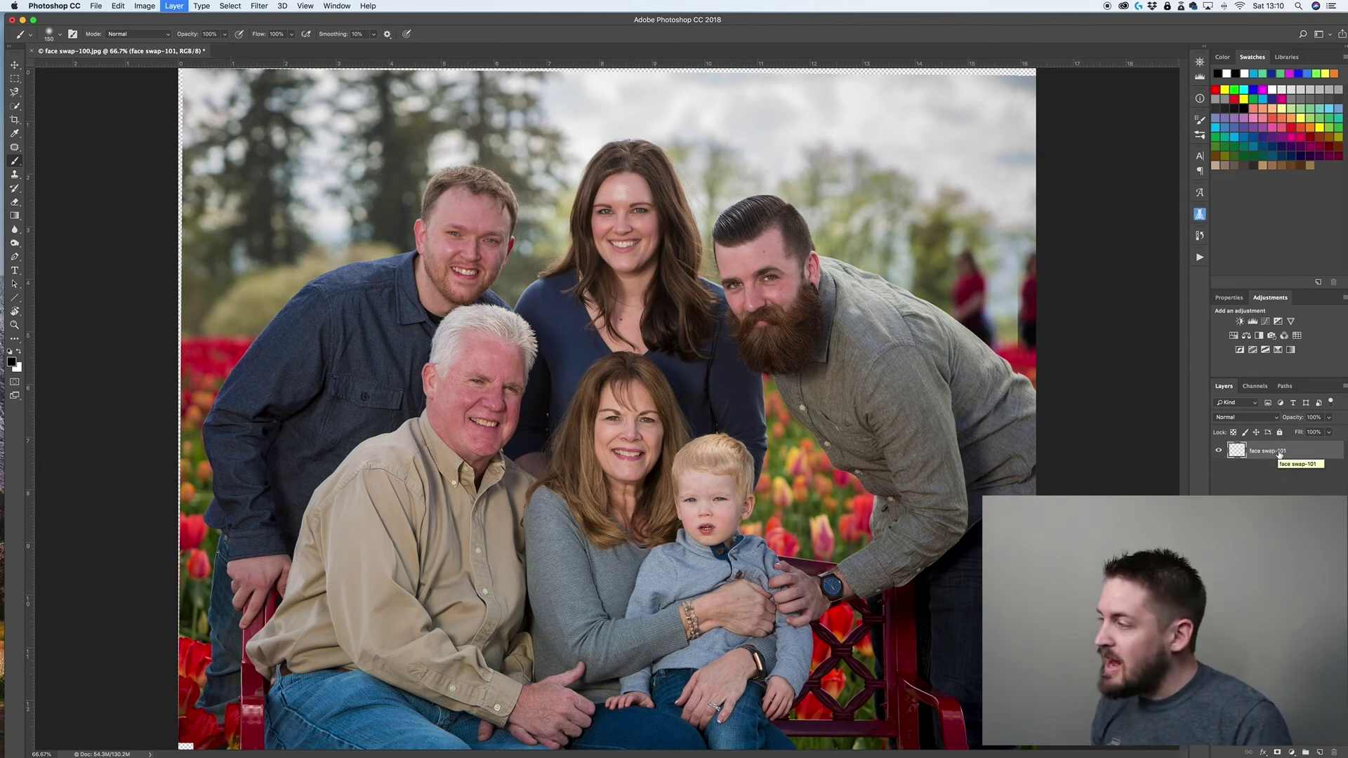
{"action": "key", "text": "c"}
{"action": "left_click_drag", "start_coordinate": [181, 410], "coordinate": [209, 395]}
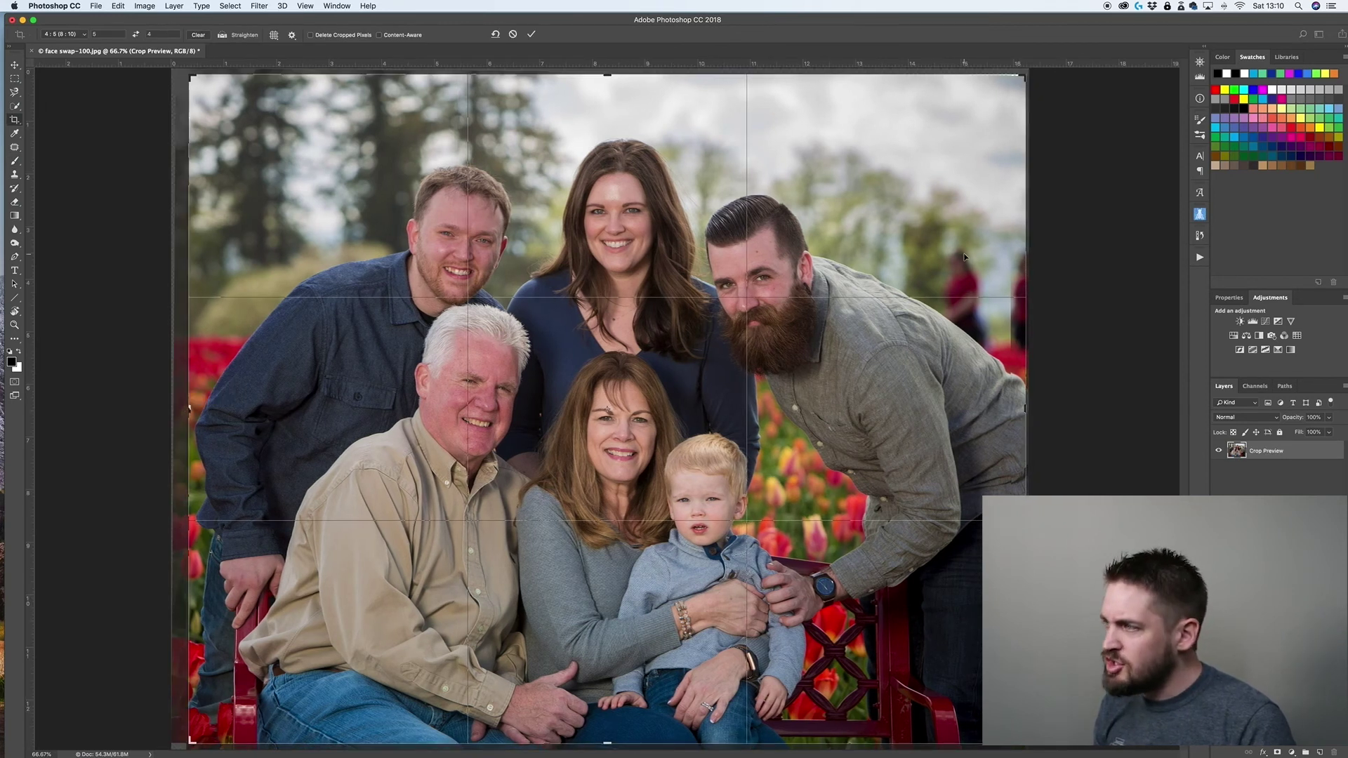
{"action": "left_click_drag", "start_coordinate": [1027, 415], "coordinate": [1014, 410]}
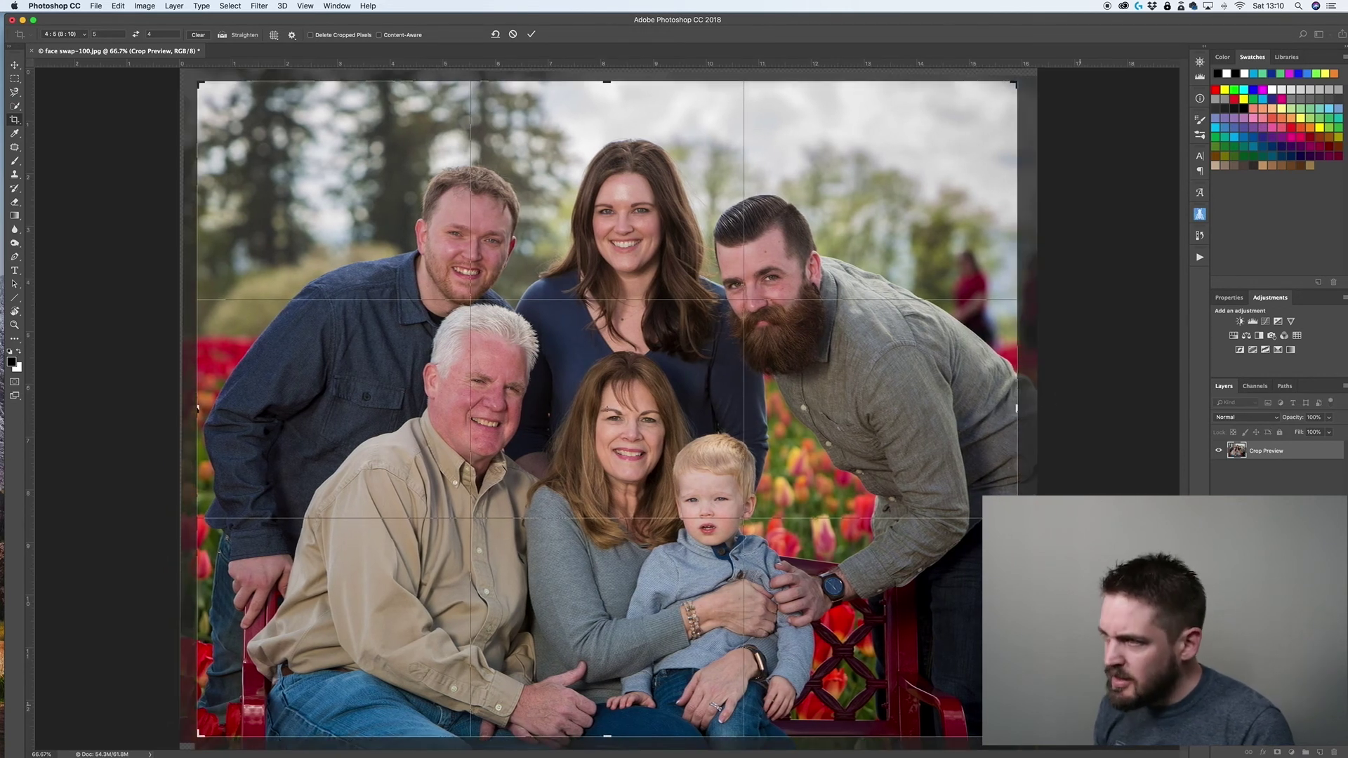
{"action": "left_click_drag", "start_coordinate": [605, 82], "coordinate": [606, 86]}
{"action": "left_click", "coordinate": [532, 35]}
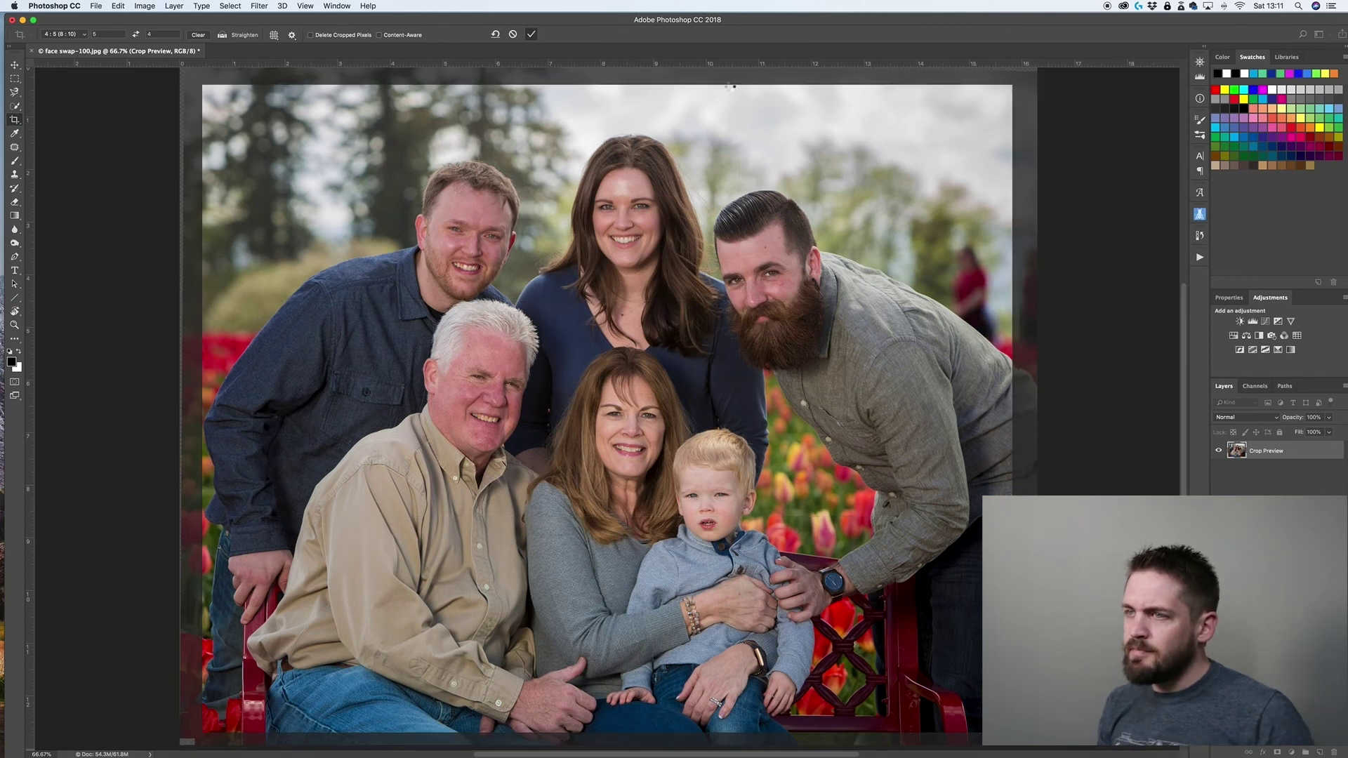